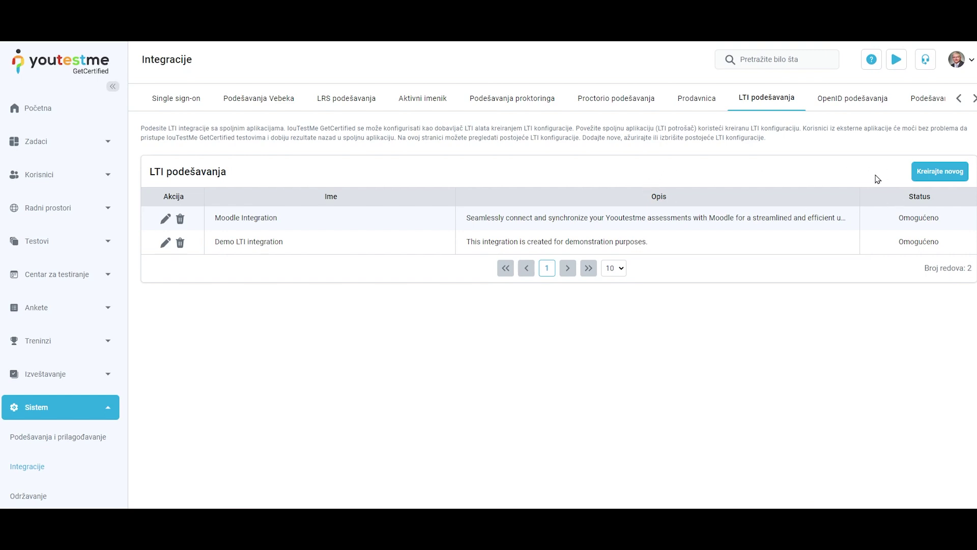
- Review the dialogs for adding, editing and deleting LTI configurations, dismissing each one without making changes
{"action": "left_click", "coordinate": [927, 176]}
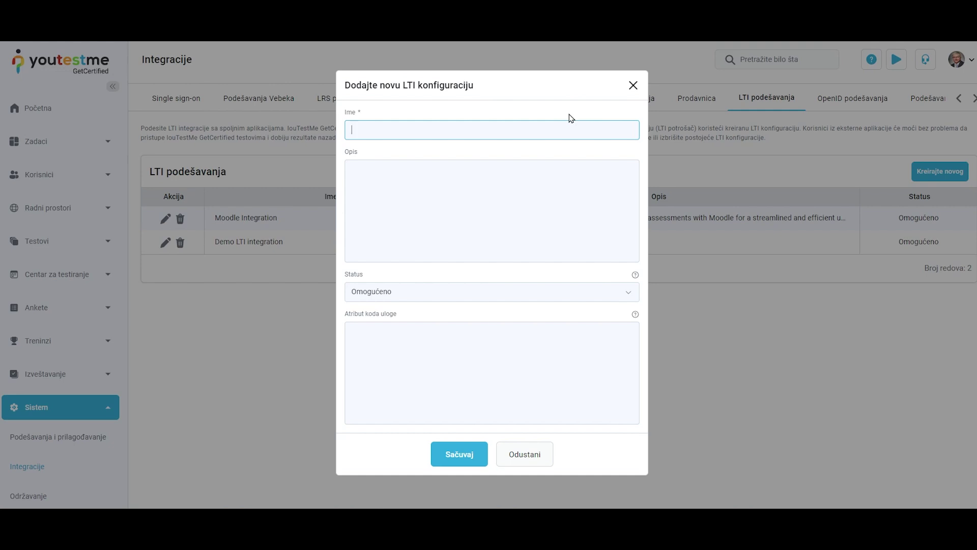
{"action": "left_click", "coordinate": [632, 86]}
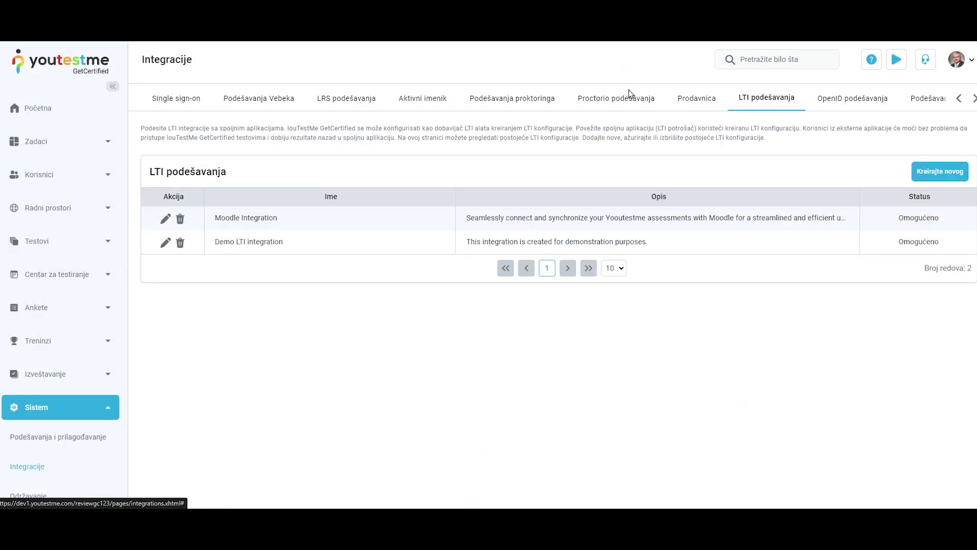
{"action": "left_click", "coordinate": [165, 218]}
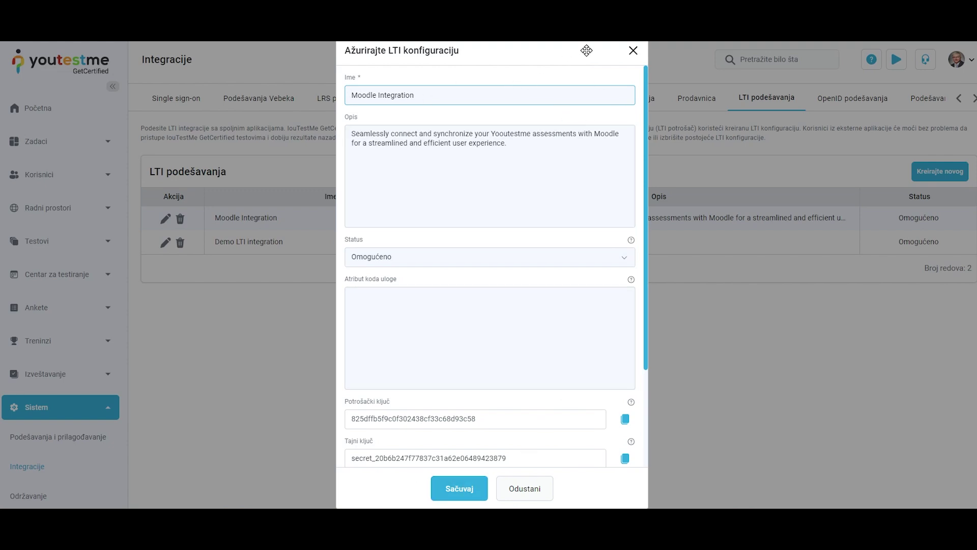
{"action": "left_click", "coordinate": [633, 50]}
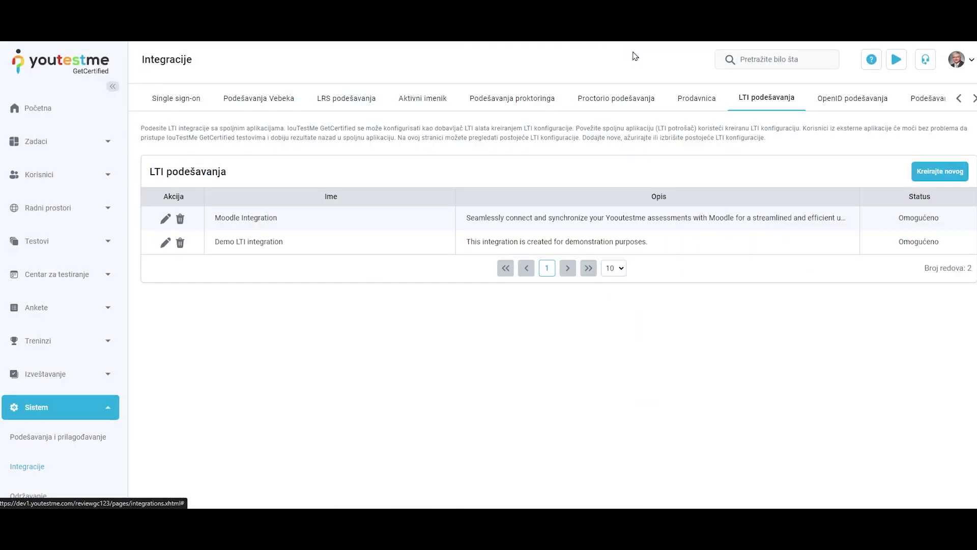
{"action": "left_click", "coordinate": [181, 245]}
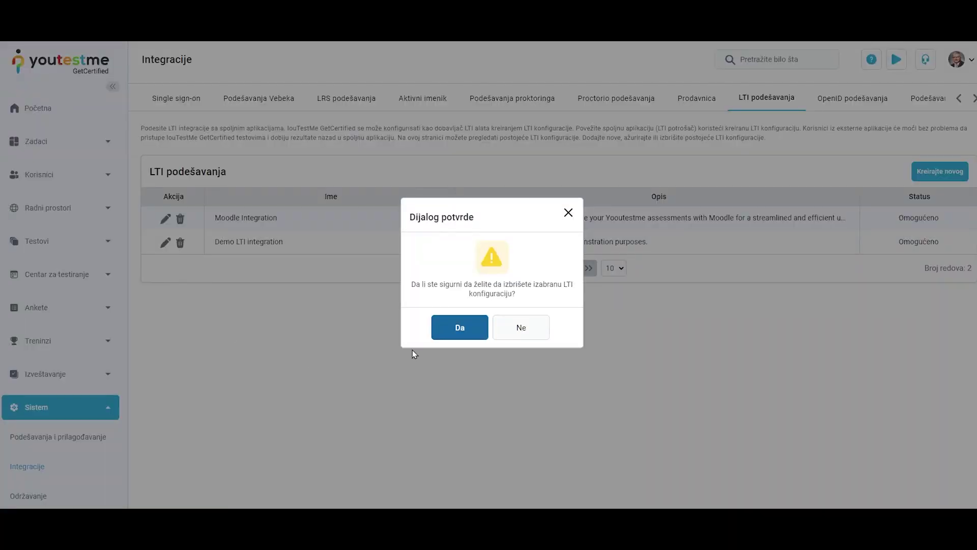
{"action": "left_click", "coordinate": [569, 214]}
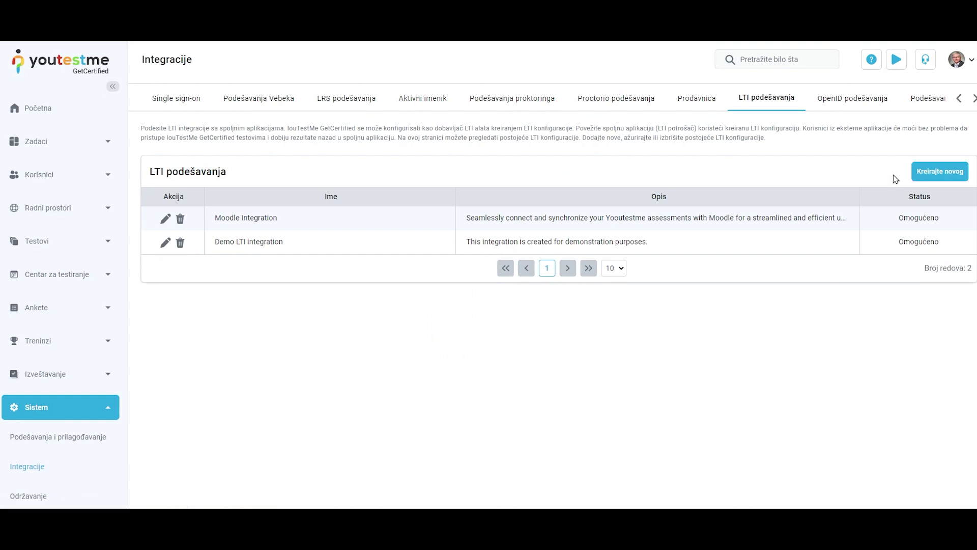
- Create an LTI configuration named "YTM Emulator" with the description "YTM Emulator opis." and the status Omogućeno
{"action": "left_click", "coordinate": [939, 173]}
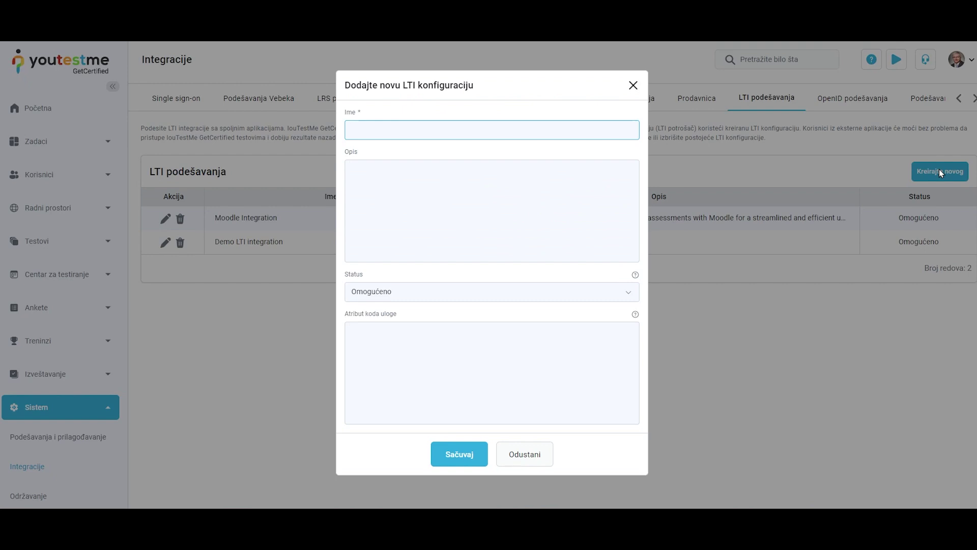
{"action": "type", "text": "YTM Emulator"}
{"action": "left_click", "coordinate": [602, 196]}
{"action": "type", "text": "YTM Emulator opis."}
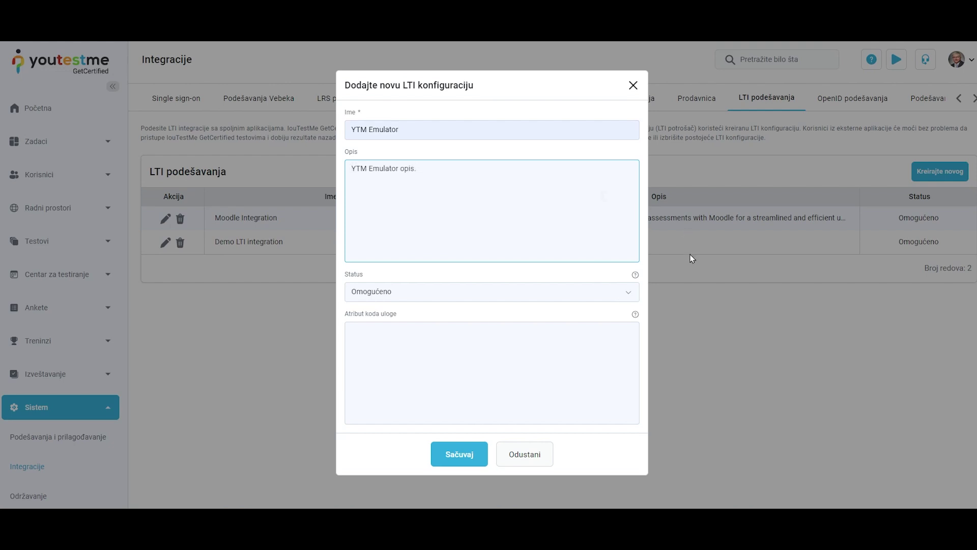
{"action": "left_click", "coordinate": [614, 295]}
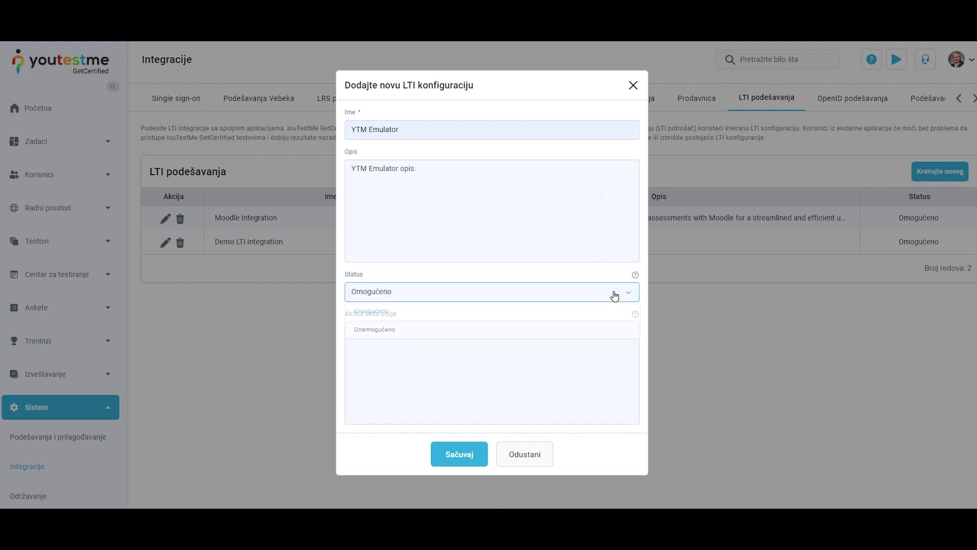
{"action": "left_click", "coordinate": [562, 312]}
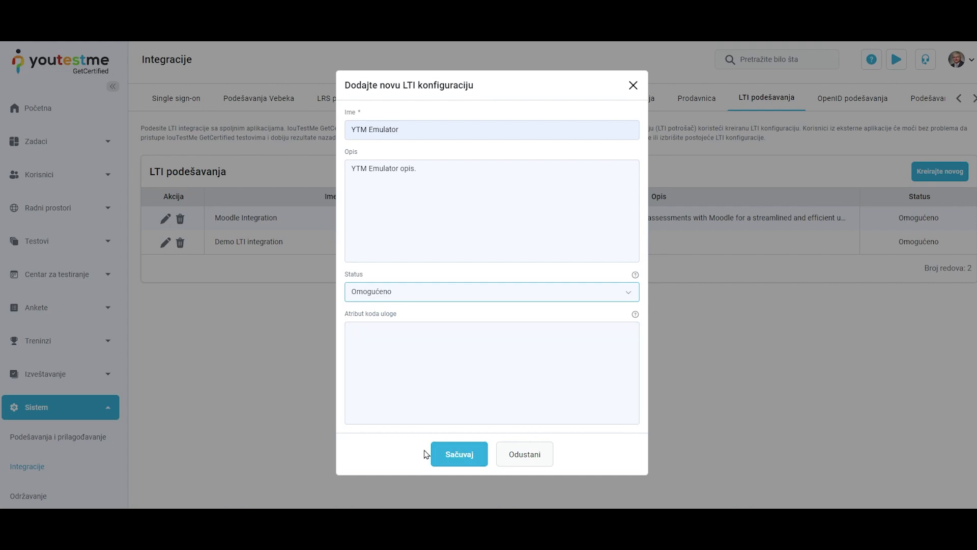
{"action": "left_click", "coordinate": [442, 455]}
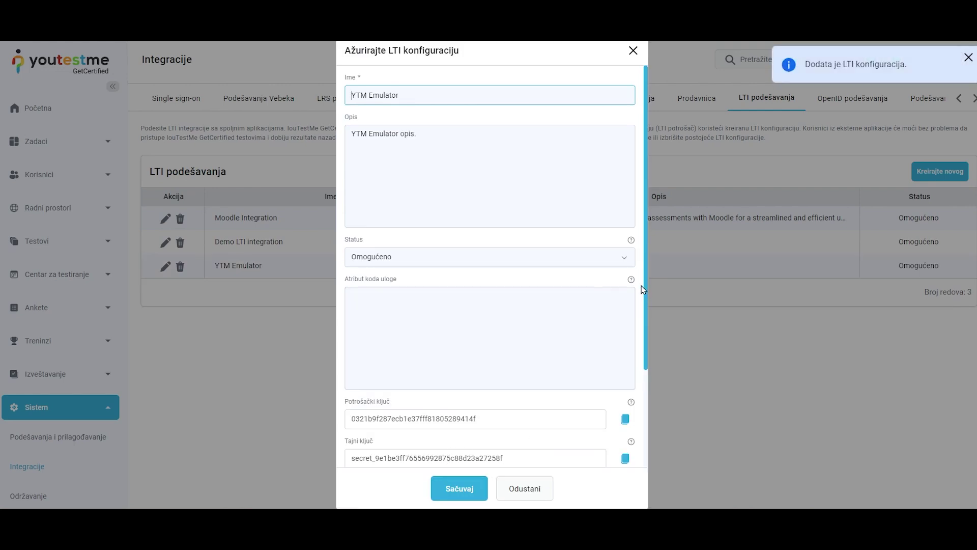
- Copy the secret key and message URL of the new YTM Emulator configuration, and save the configuration
{"action": "scroll", "coordinate": [643, 289], "scroll_direction": "down", "scroll_amount": 3}
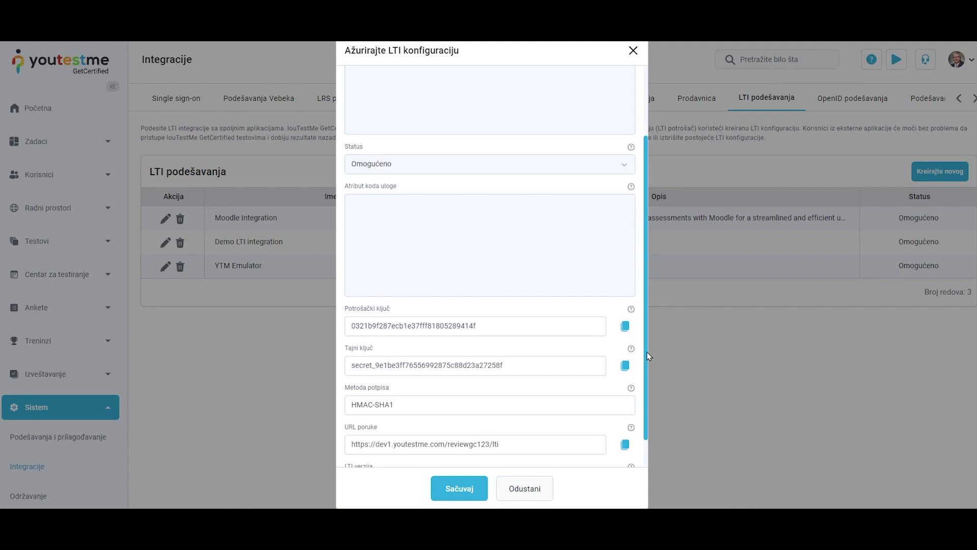
{"action": "scroll", "coordinate": [644, 387], "scroll_direction": "down", "scroll_amount": 1}
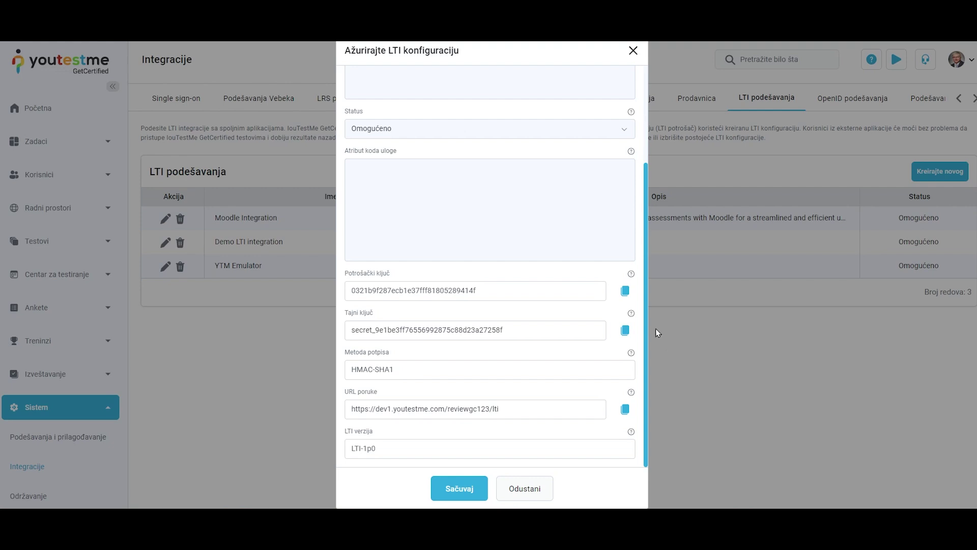
{"action": "left_click", "coordinate": [625, 329]}
{"action": "left_click", "coordinate": [625, 409]}
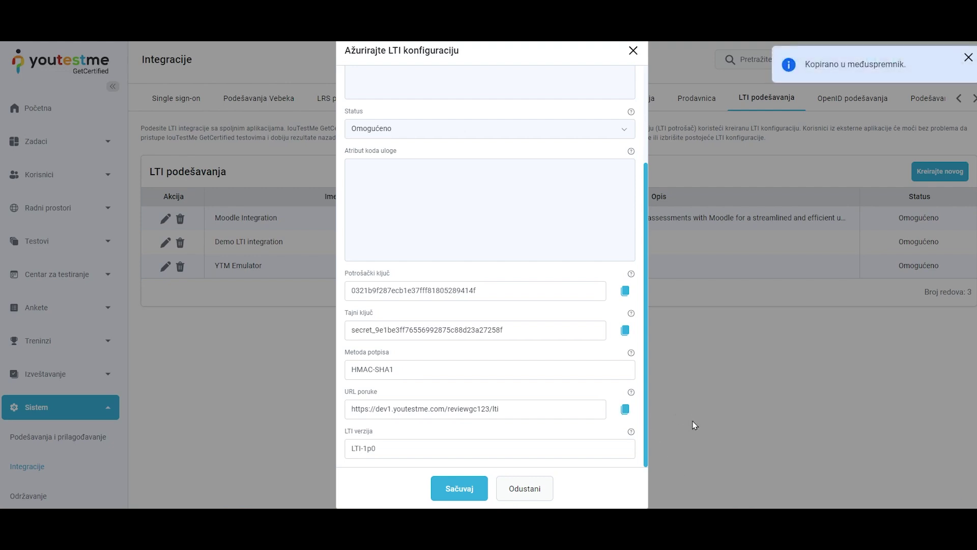
{"action": "left_click", "coordinate": [481, 492]}
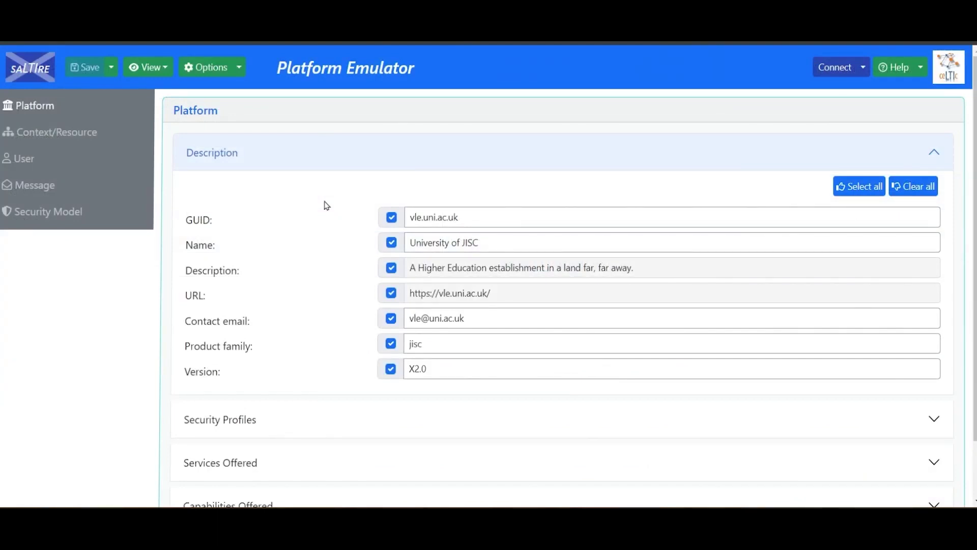
{"action": "left_click", "coordinate": [75, 212]}
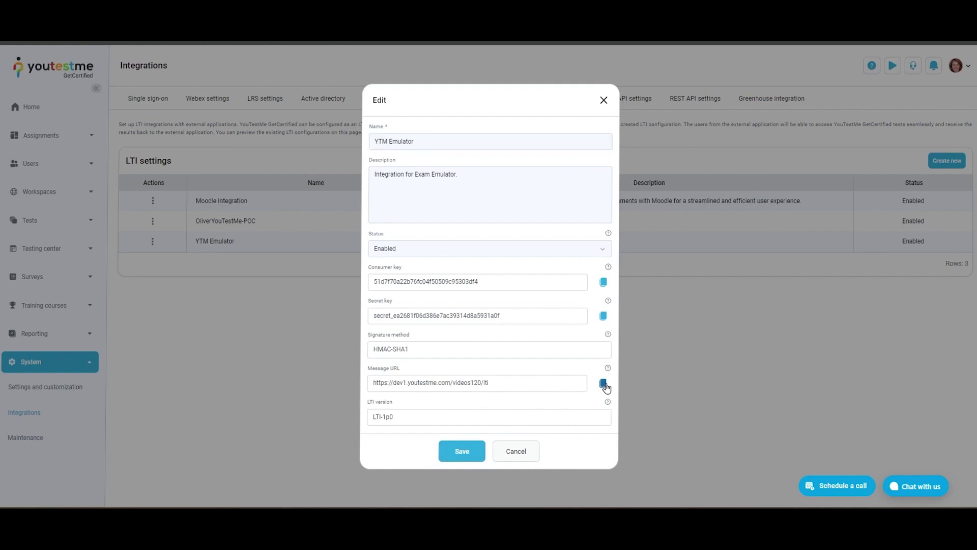
{"action": "left_click", "coordinate": [604, 383]}
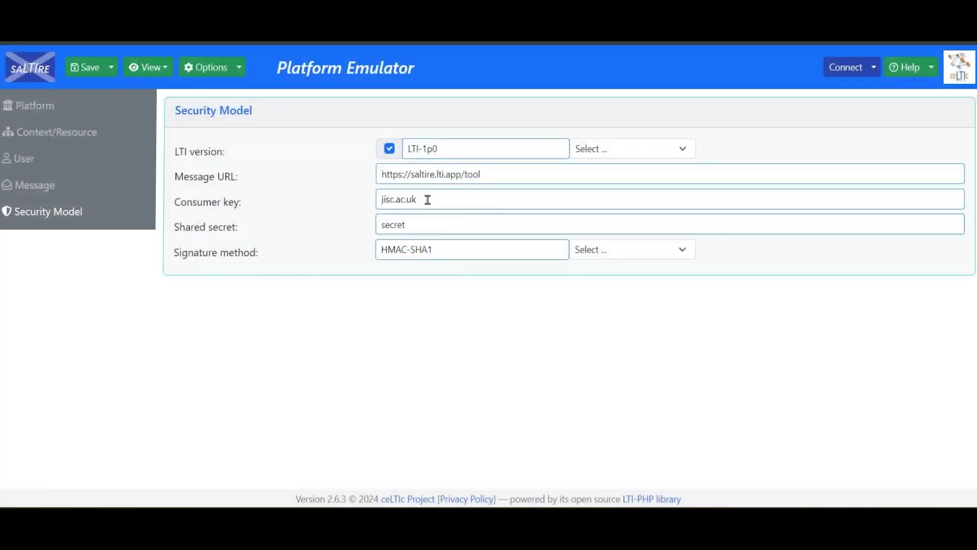
{"action": "left_click", "coordinate": [503, 176]}
{"action": "key", "text": "ctrl+a"}
{"action": "key", "text": "ctrl+v"}
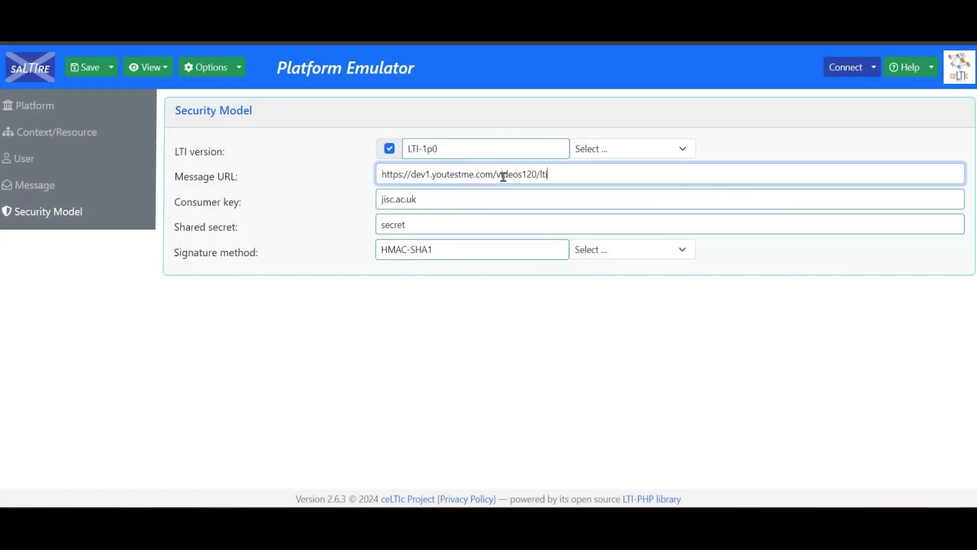
- Replace the security model's consumer key and shared secret with the keys of the YTM Emulator integration, and save
{"action": "left_click", "coordinate": [429, 203]}
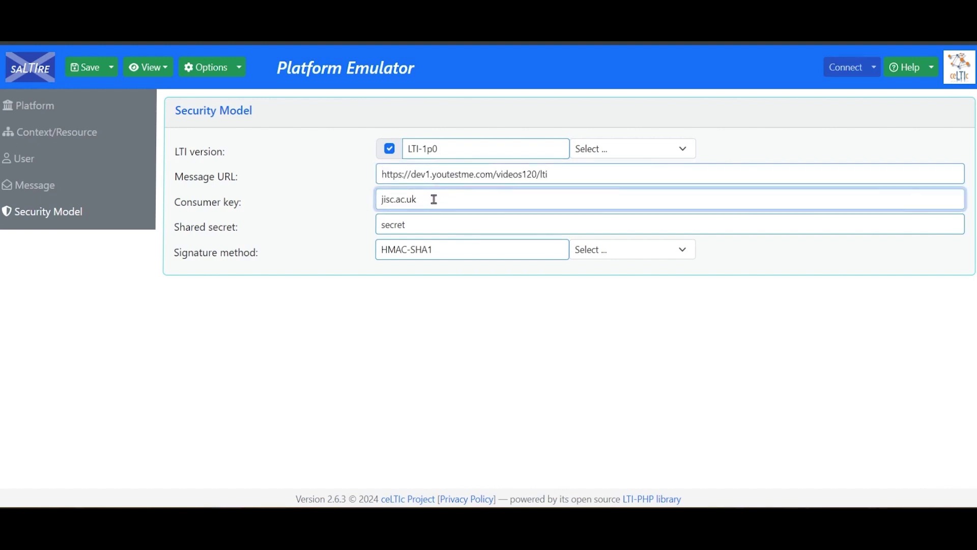
{"action": "key", "text": "ctrl+a"}
{"action": "key", "text": "ctrl+v"}
{"action": "left_click", "coordinate": [538, 219]}
{"action": "key", "text": "ctrl+a"}
{"action": "key", "text": "ctrl+v"}
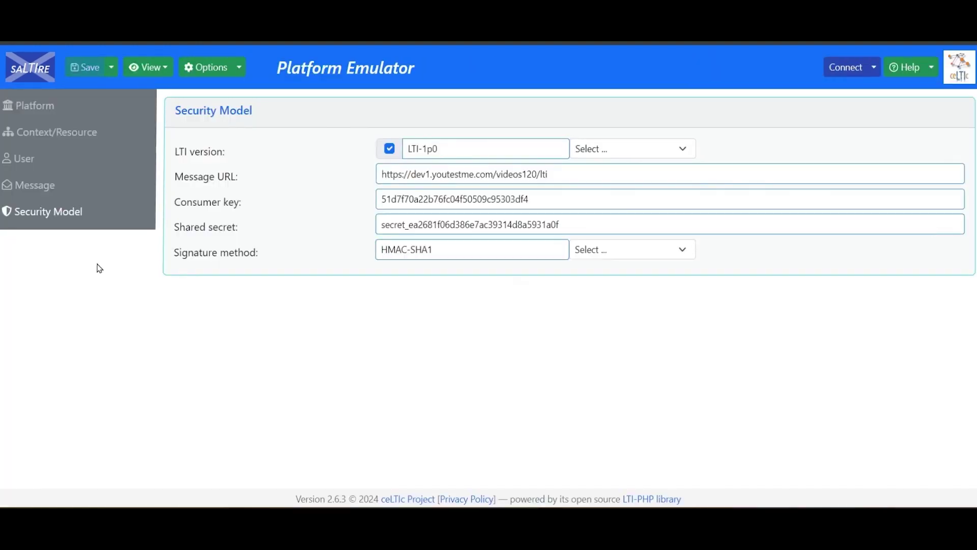
- Add the custom parameter test_id=2179 to the emulator's message settings, and save them
{"action": "left_click", "coordinate": [71, 188]}
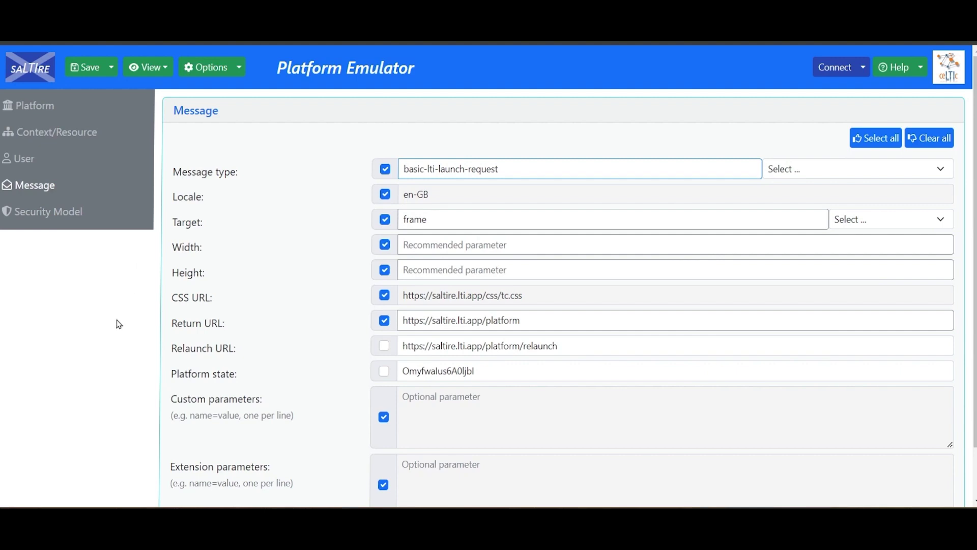
{"action": "left_click", "coordinate": [556, 403]}
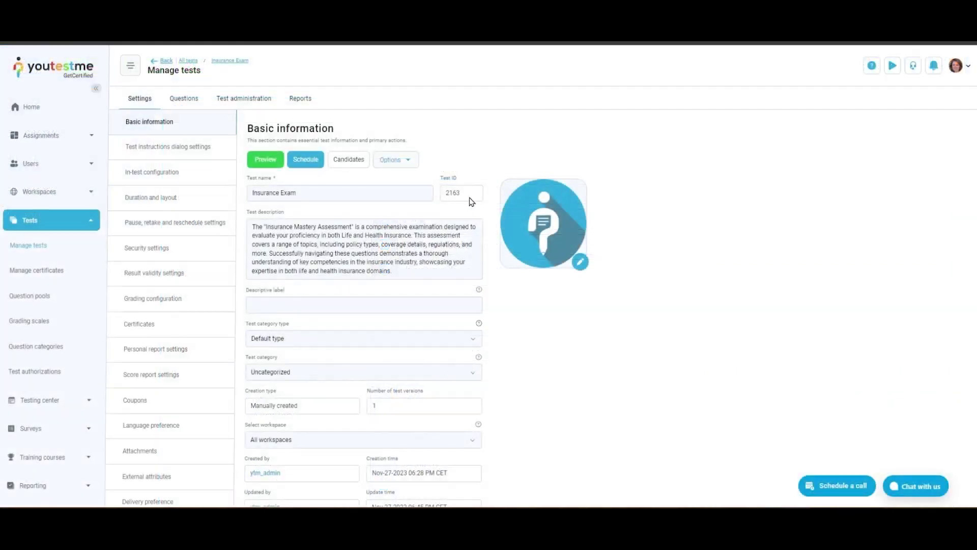
{"action": "left_click_drag", "start_coordinate": [469, 200], "coordinate": [447, 199]}
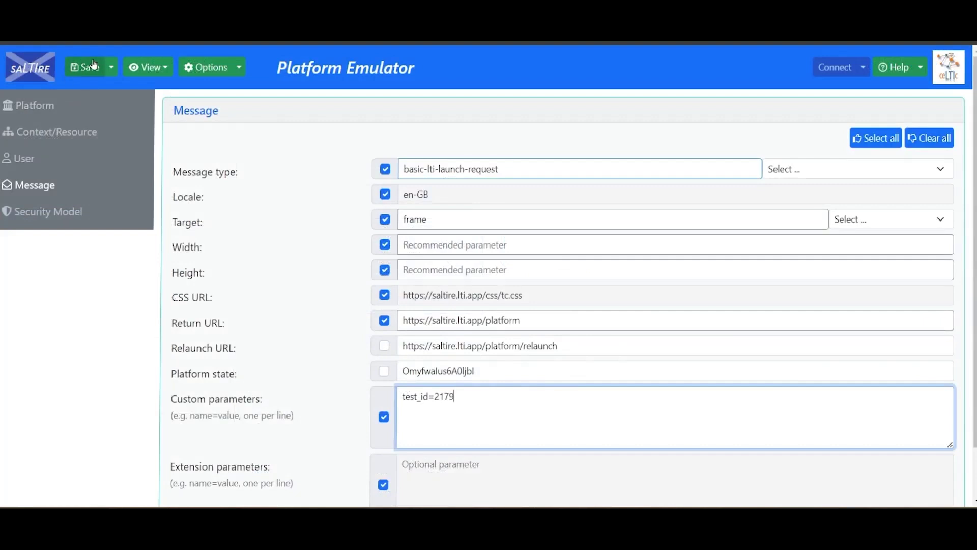
{"action": "left_click", "coordinate": [87, 67]}
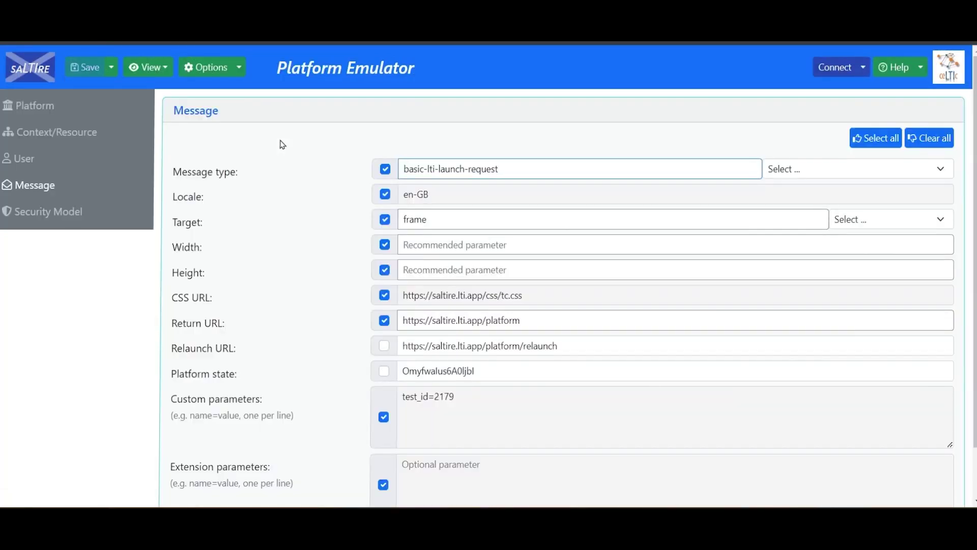